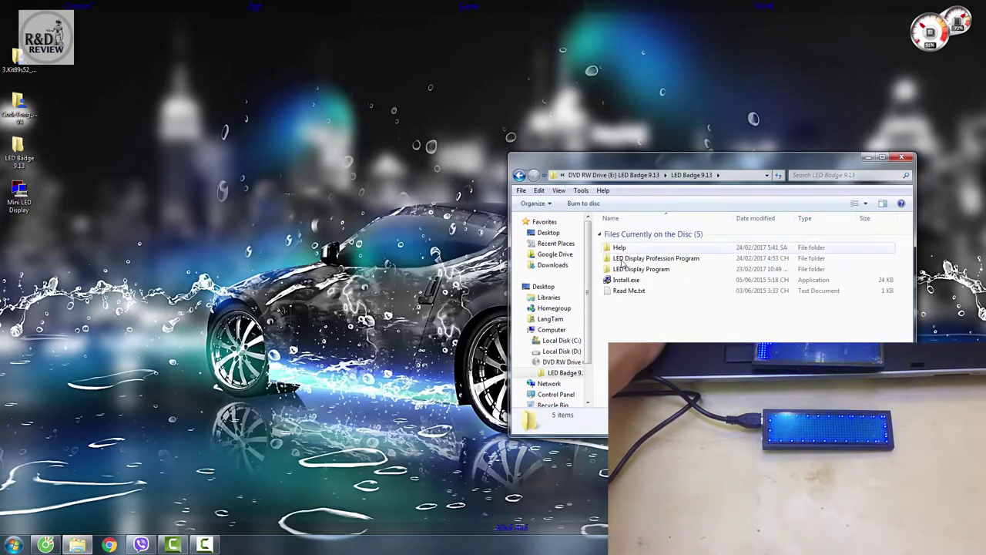
Step: Return to the root of the LED Badge 9.13 disc and close its folder window
{"action": "left_click", "coordinate": [520, 175]}
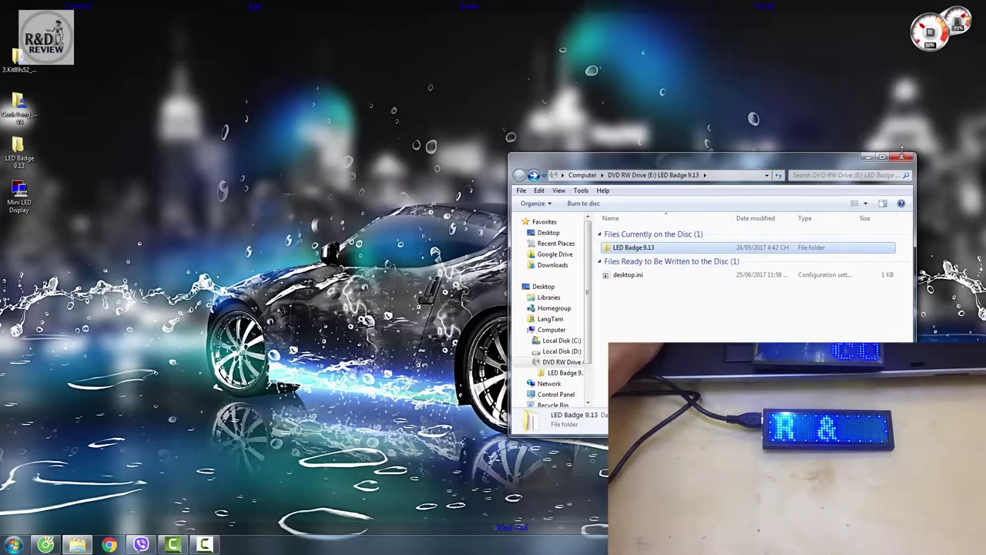
{"action": "left_click", "coordinate": [40, 145]}
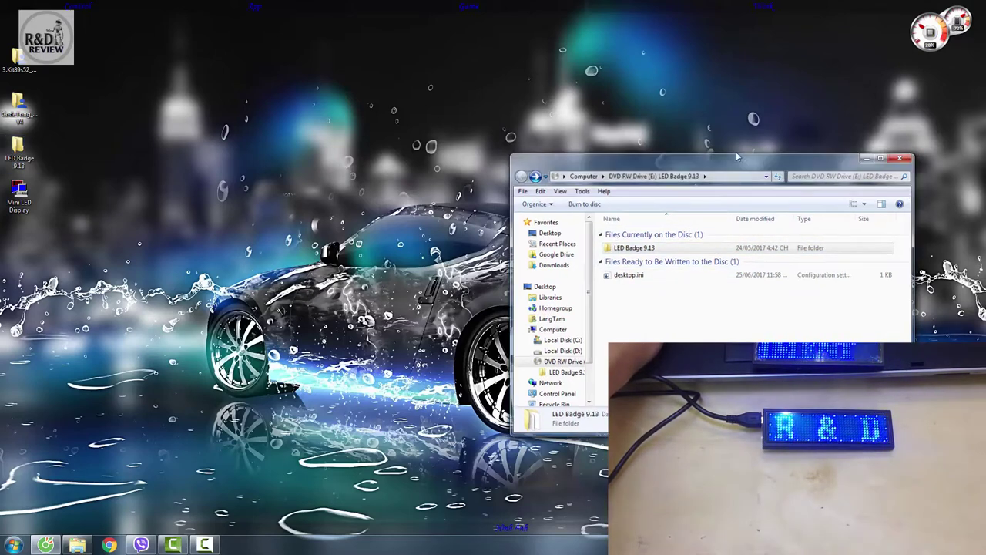
{"action": "left_click", "coordinate": [901, 157]}
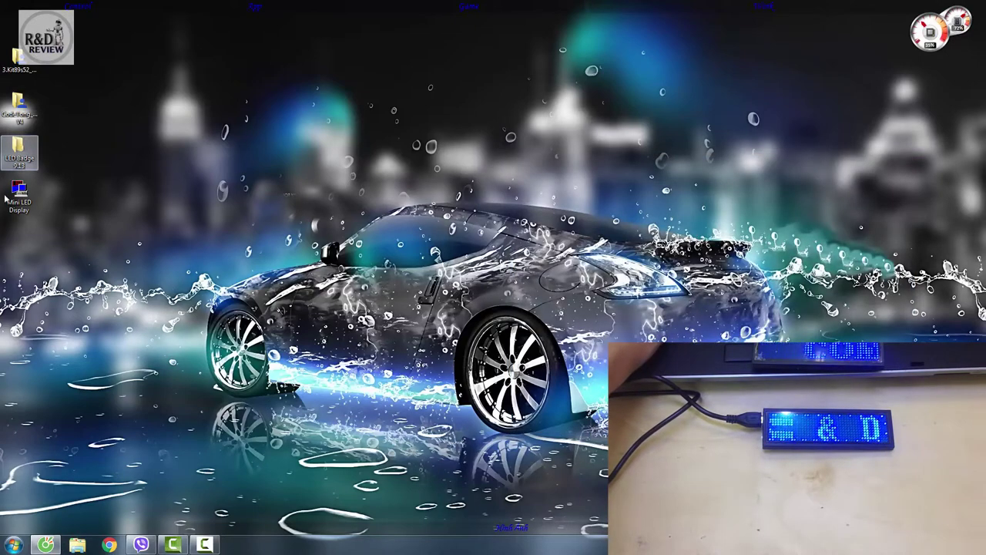
Step: Run Install.exe from the desktop's LED Badge 9.13 folder to view its installation choices, and close the installer
{"action": "left_click", "coordinate": [14, 158]}
{"action": "double_click", "coordinate": [14, 157]}
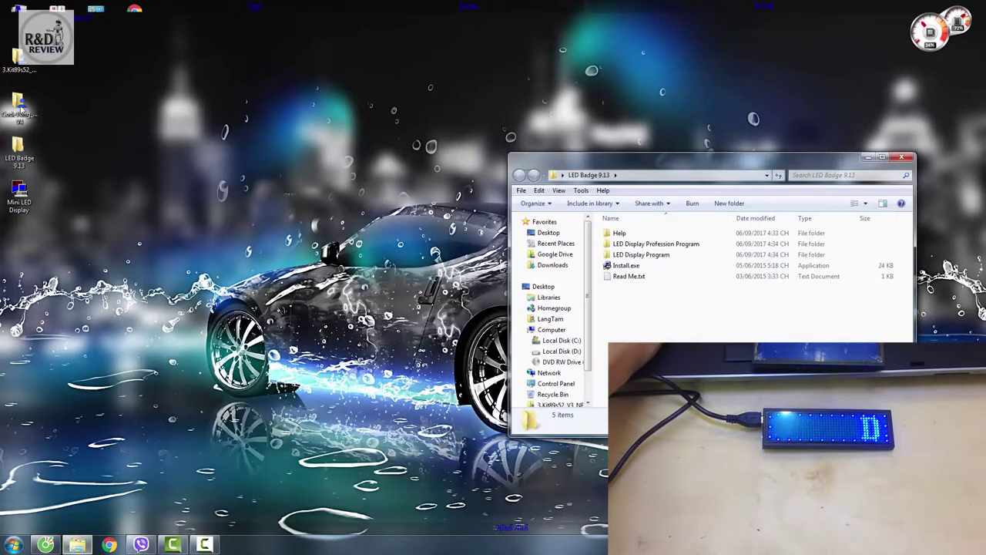
{"action": "left_click", "coordinate": [647, 267]}
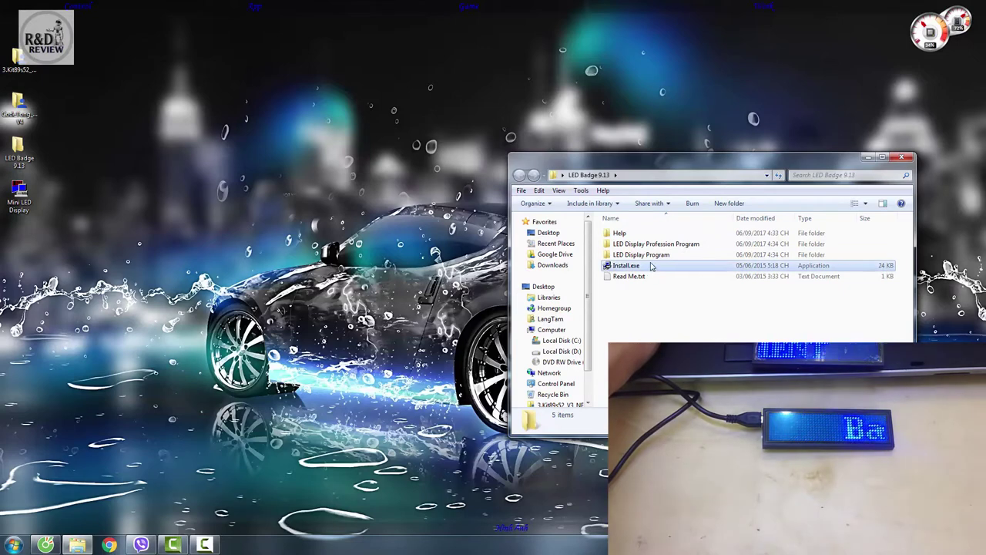
{"action": "double_click", "coordinate": [636, 266]}
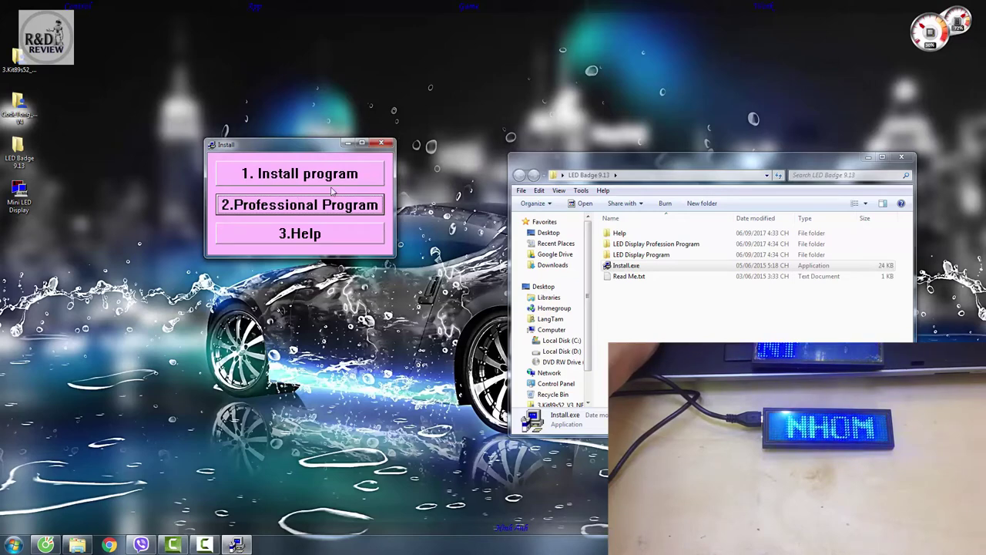
{"action": "left_click", "coordinate": [383, 144]}
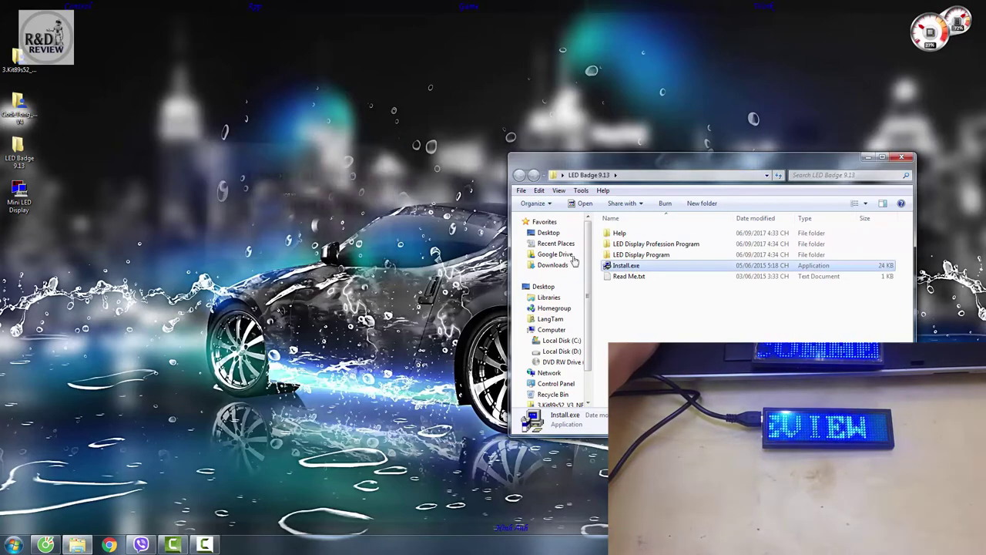
Step: Close the folder window and launch Mini LED Display from the desktop, moving its window toward the middle of the screen
{"action": "left_click", "coordinate": [28, 199]}
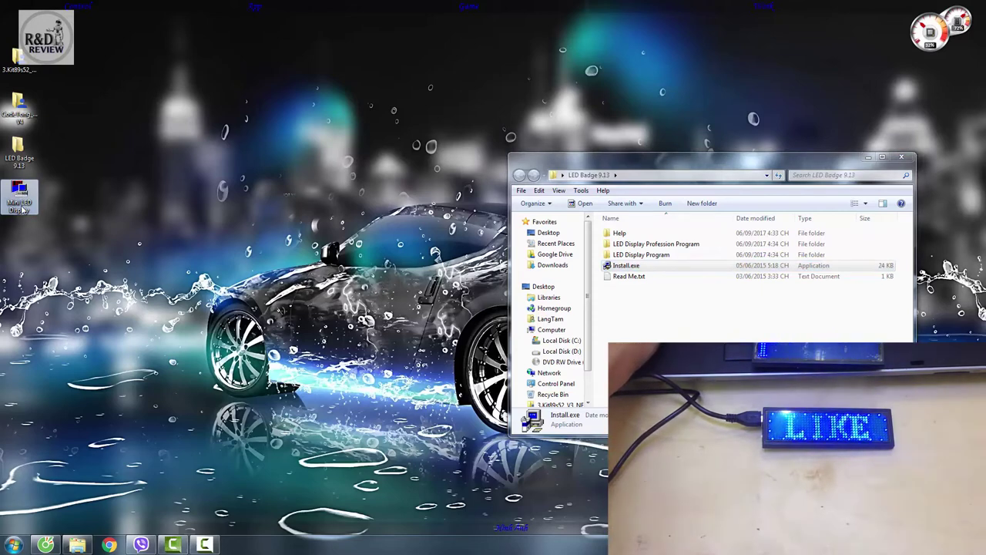
{"action": "left_click", "coordinate": [112, 206]}
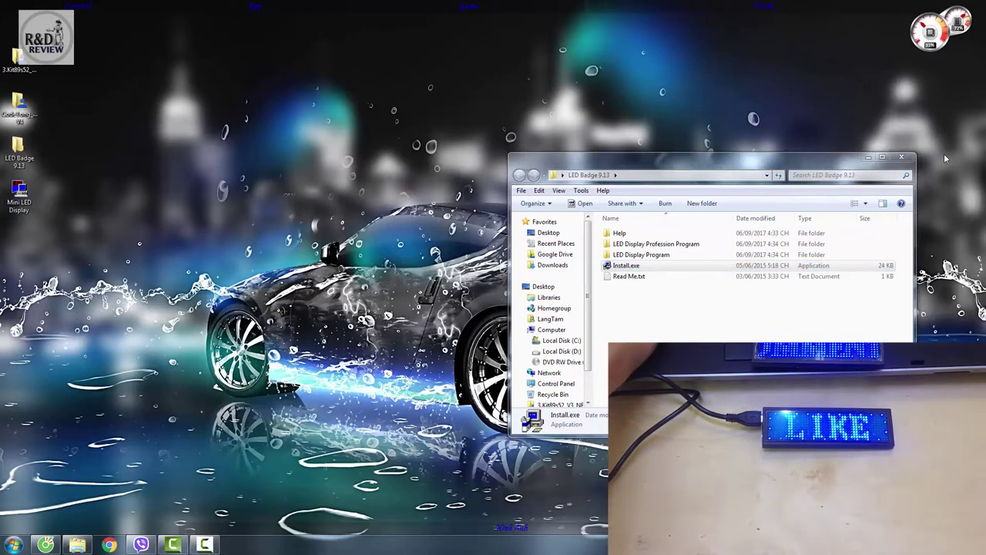
{"action": "left_click", "coordinate": [899, 159]}
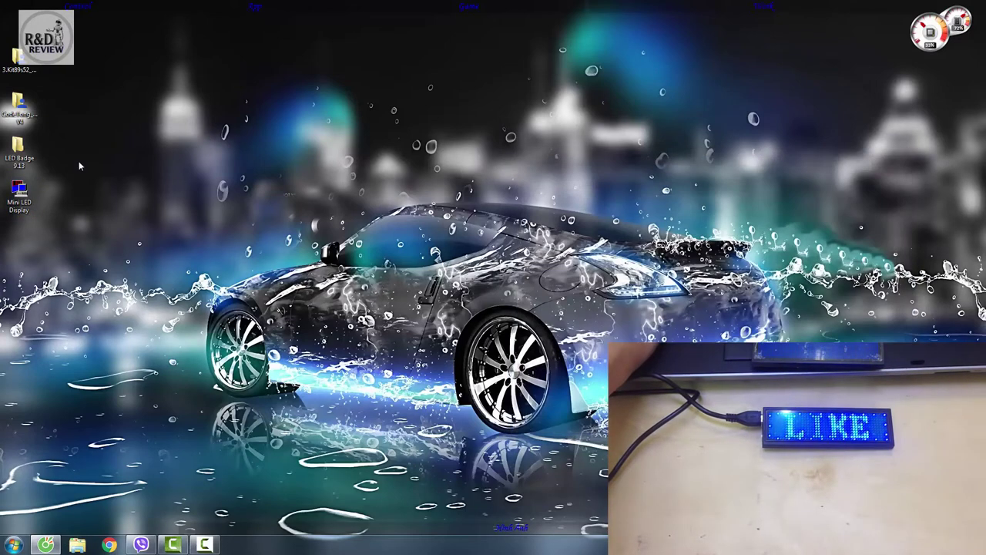
{"action": "double_click", "coordinate": [36, 198]}
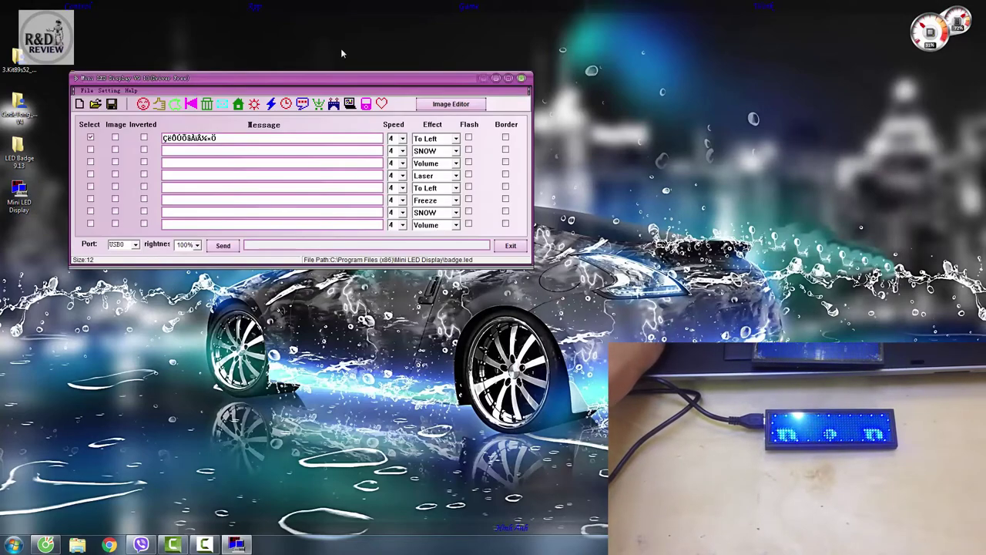
{"action": "left_click_drag", "start_coordinate": [340, 77], "coordinate": [519, 158]}
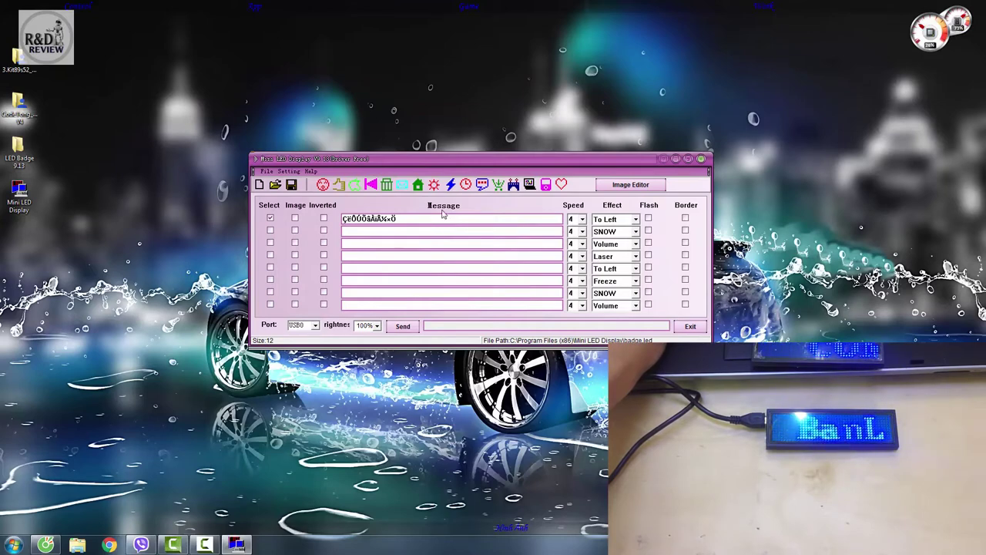
Step: Replace the first message's text with "BanLinhKien.VN"
{"action": "left_click", "coordinate": [633, 221]}
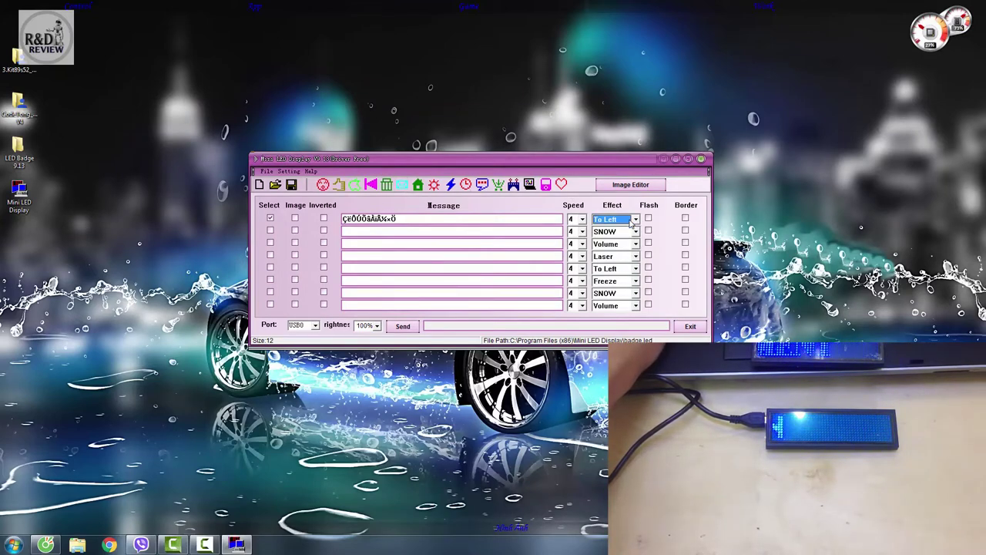
{"action": "left_click", "coordinate": [630, 220]}
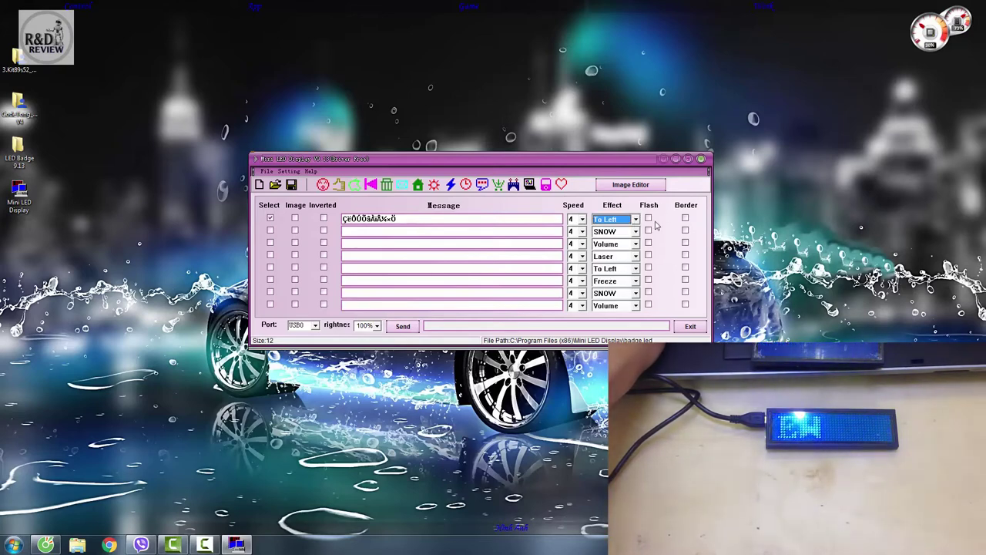
{"action": "key", "text": "Tab"}
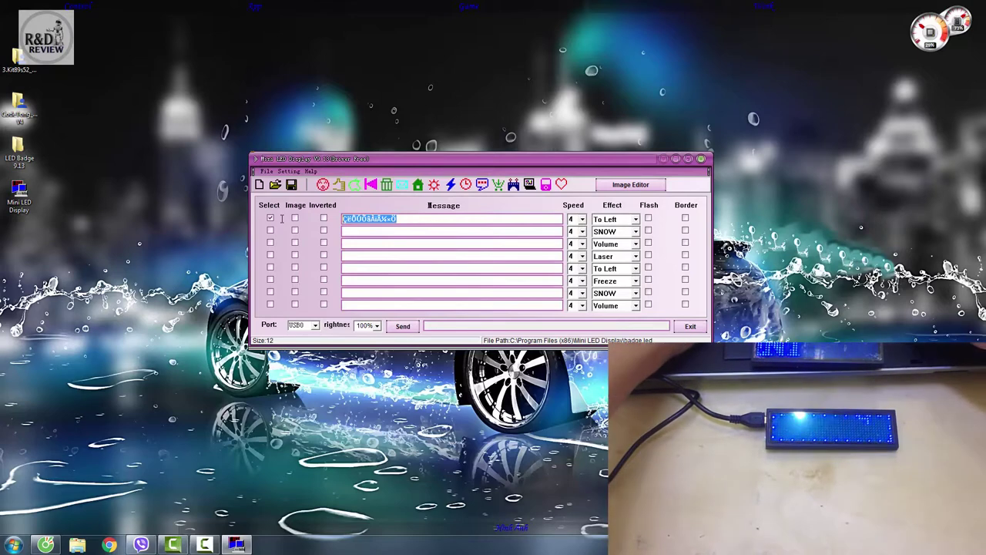
{"action": "type", "text": "Ba"}
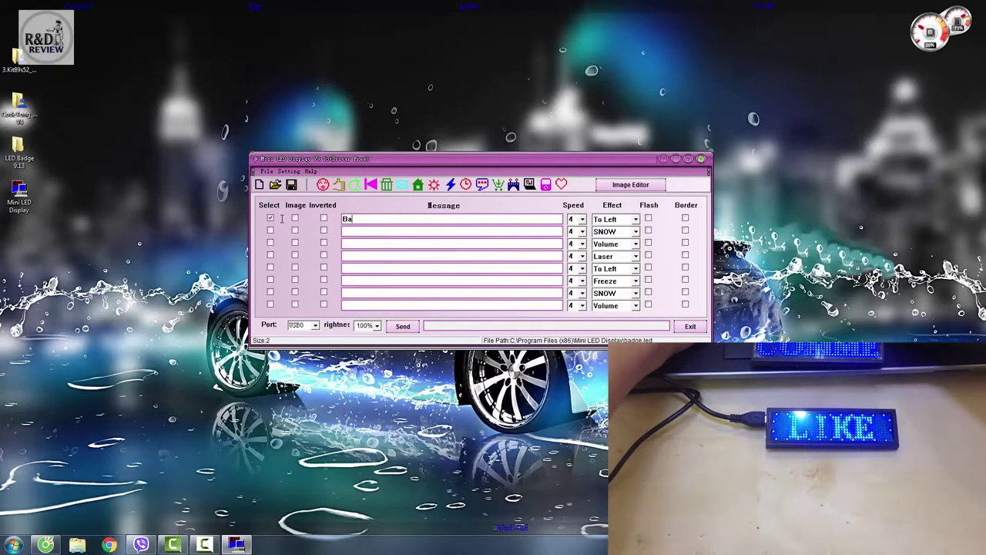
{"action": "type", "text": "nLinh"}
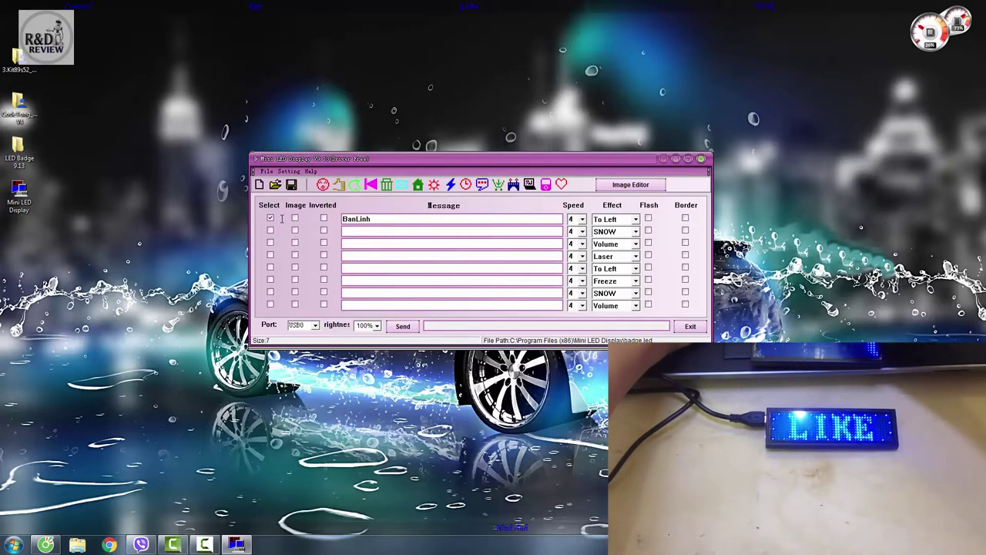
{"action": "type", "text": "Kien.VN"}
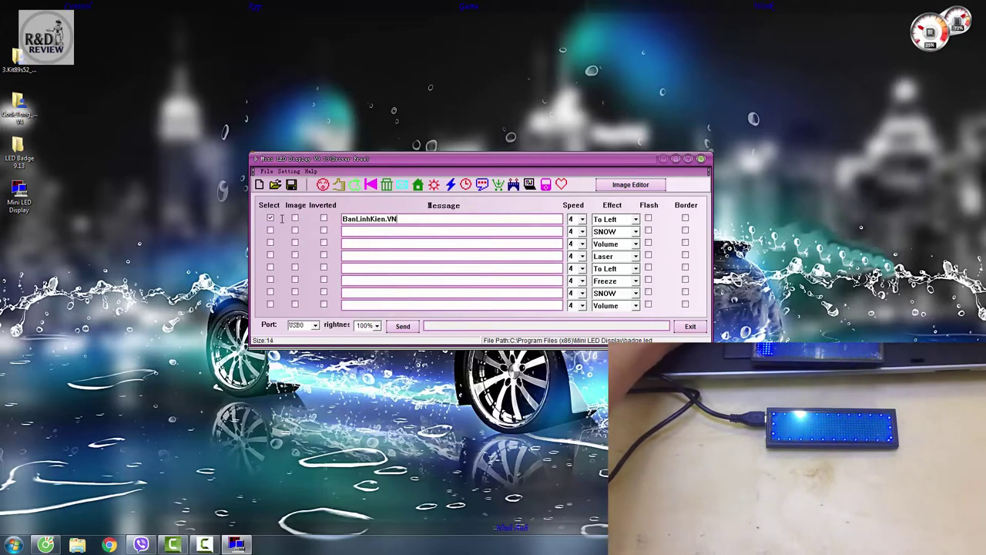
Step: Set the first message to speed 6 with the To Left effect and enable its border
{"action": "left_click", "coordinate": [577, 219]}
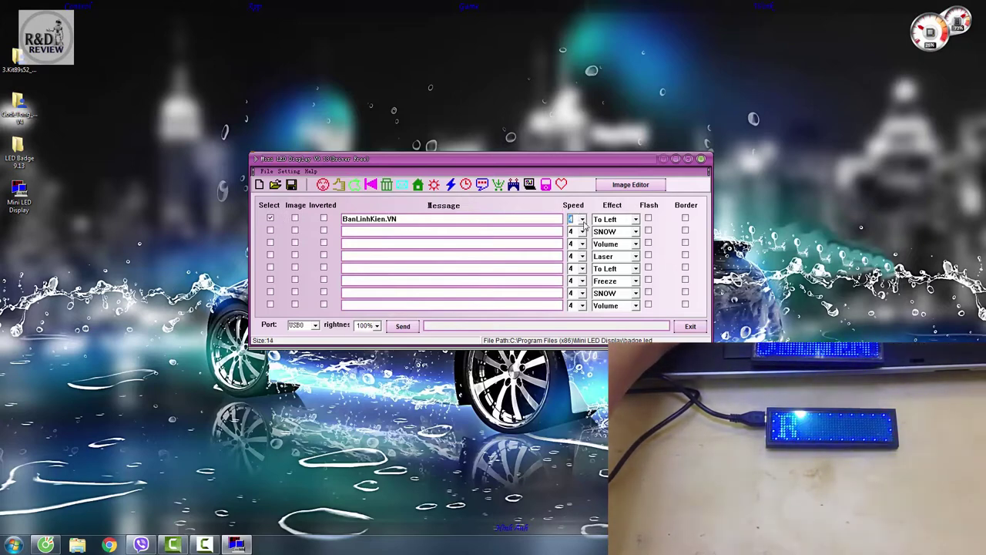
{"action": "left_click", "coordinate": [583, 220]}
{"action": "left_click", "coordinate": [586, 262]}
{"action": "left_click", "coordinate": [636, 220]}
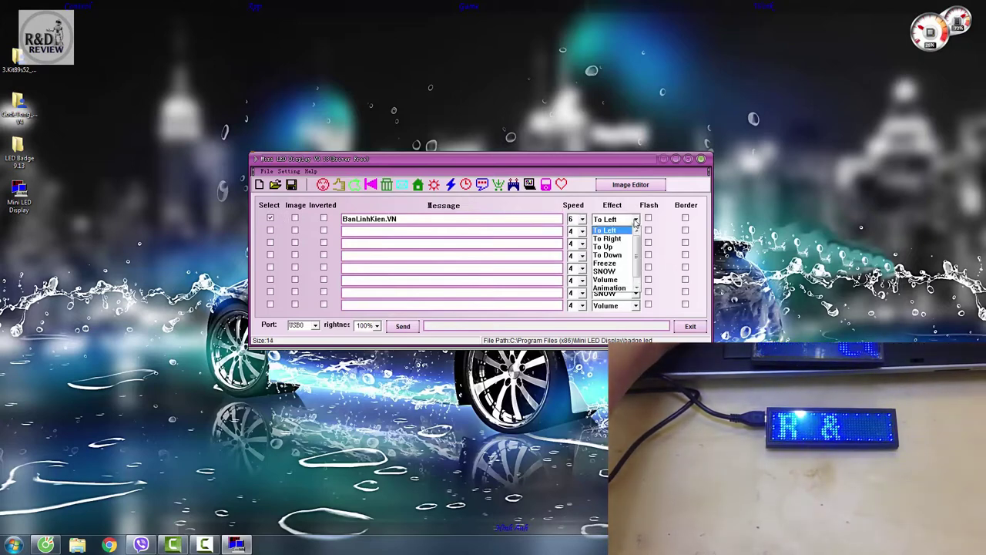
{"action": "left_click", "coordinate": [624, 227]}
{"action": "left_click", "coordinate": [686, 220]}
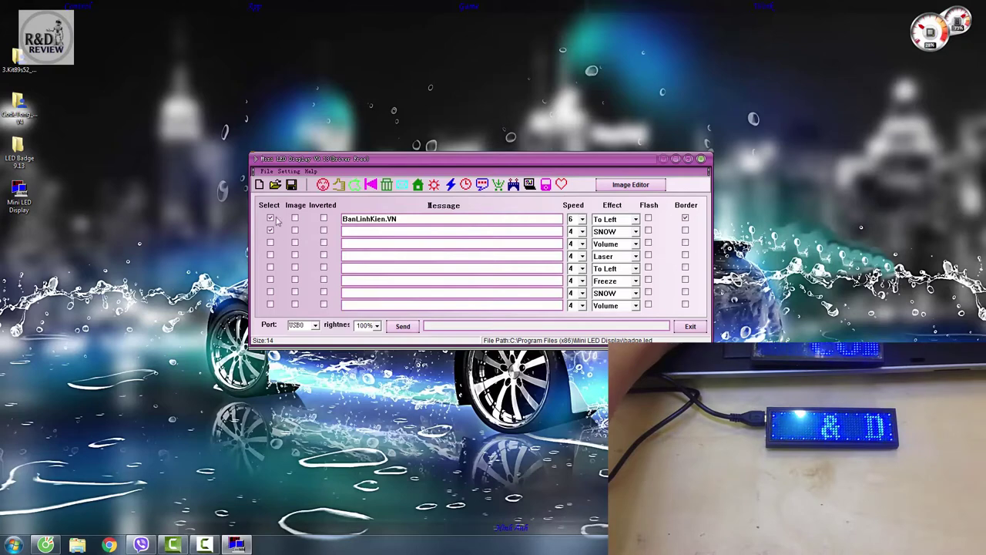
Step: Enable the second message and enter "NHOM REVIEW" as its text
{"action": "left_click", "coordinate": [383, 230]}
{"action": "type", "text": "N"}
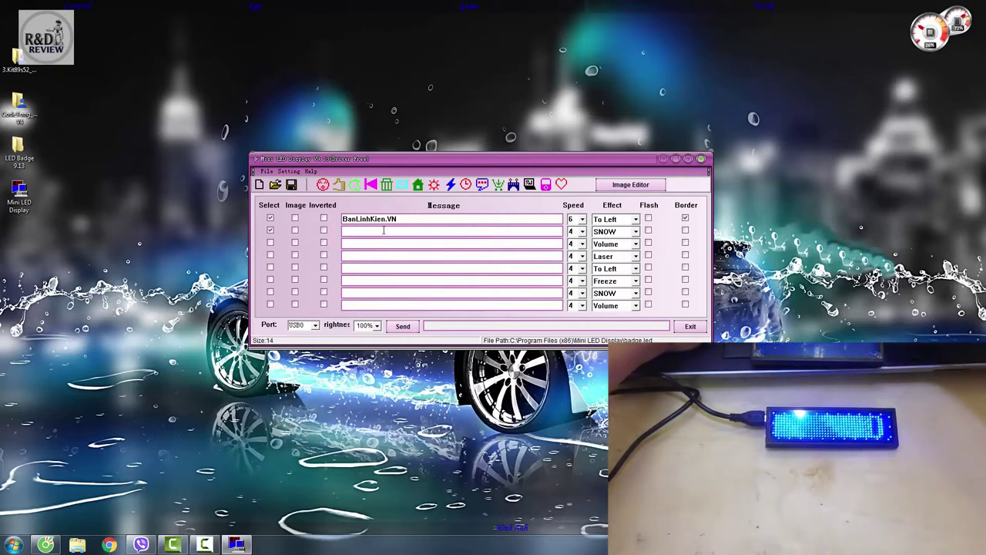
{"action": "type", "text": "HOM RE"}
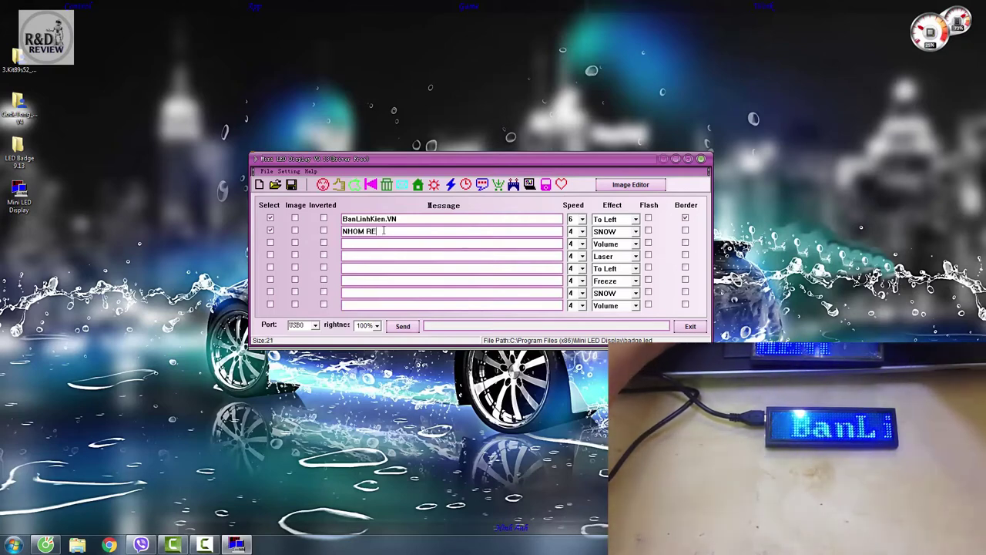
{"action": "type", "text": "VIEW"}
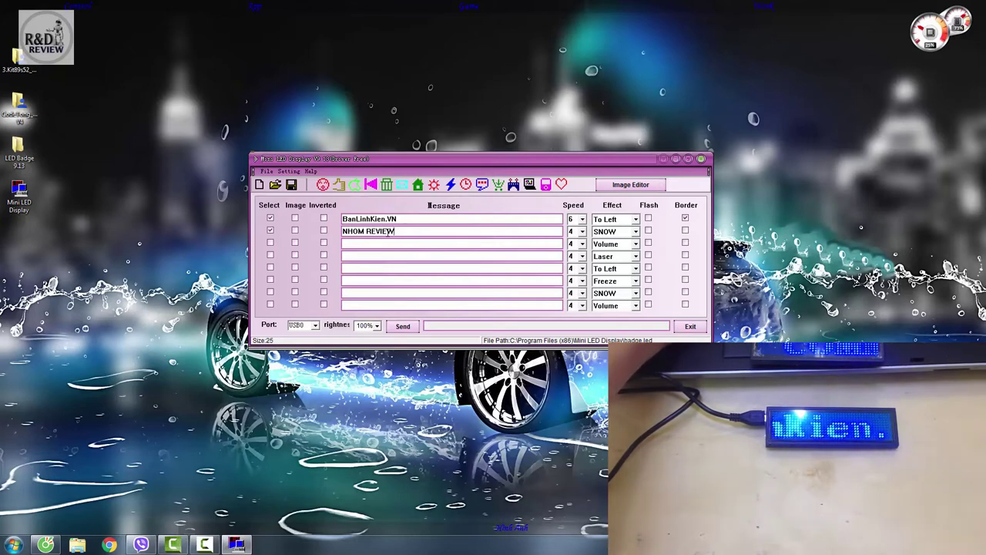
Step: Set the second message's speed to 6 and its effect to To Left
{"action": "left_click", "coordinate": [583, 231]}
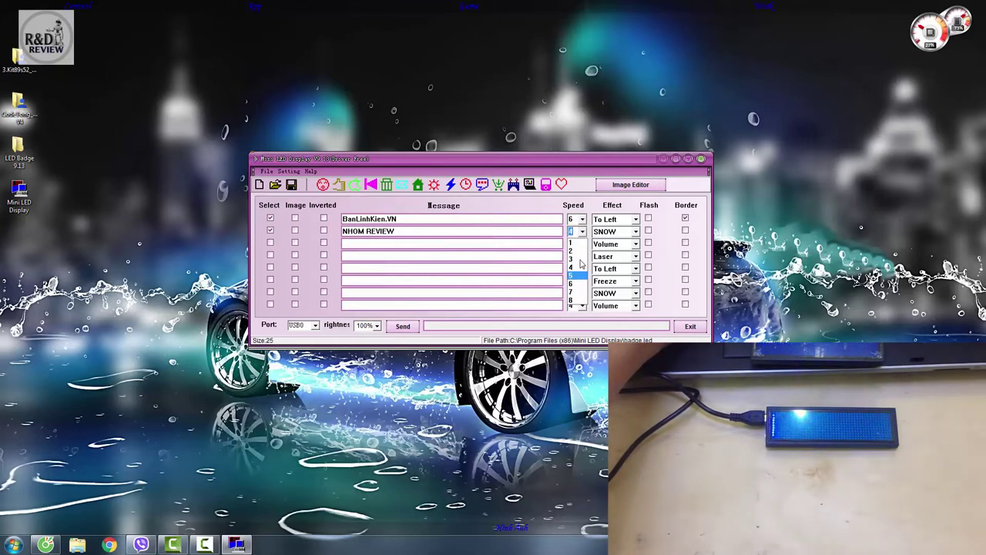
{"action": "left_click", "coordinate": [575, 283]}
{"action": "left_click", "coordinate": [635, 231]}
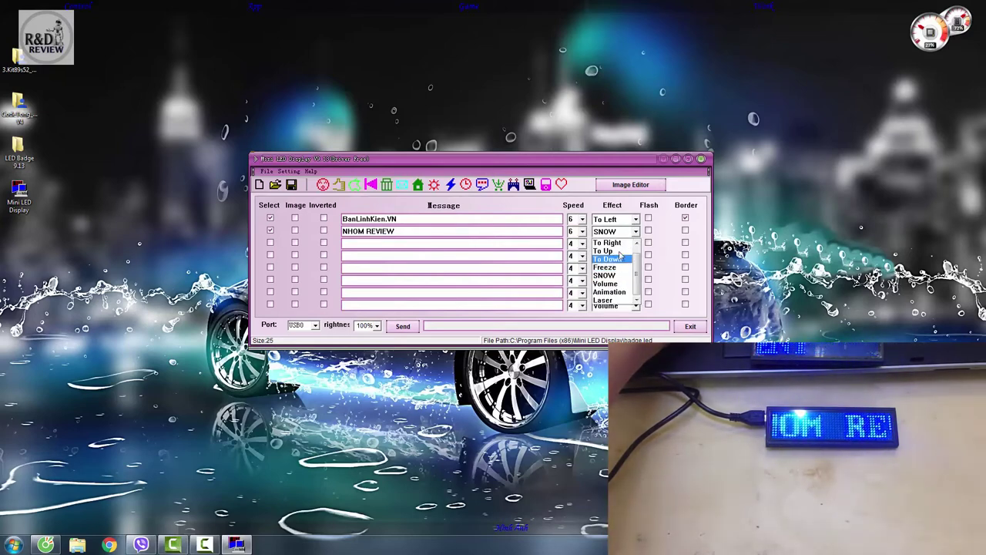
{"action": "scroll", "coordinate": [617, 253], "scroll_direction": "up", "scroll_amount": 1}
{"action": "left_click", "coordinate": [616, 243]}
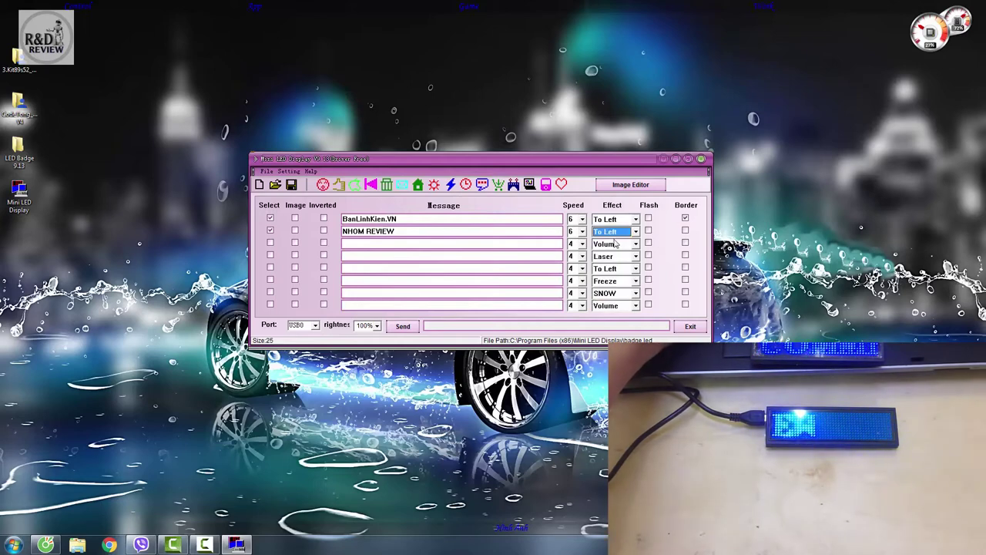
Step: Enable the third message and insert the blank symbol into it five times
{"action": "left_click", "coordinate": [270, 242]}
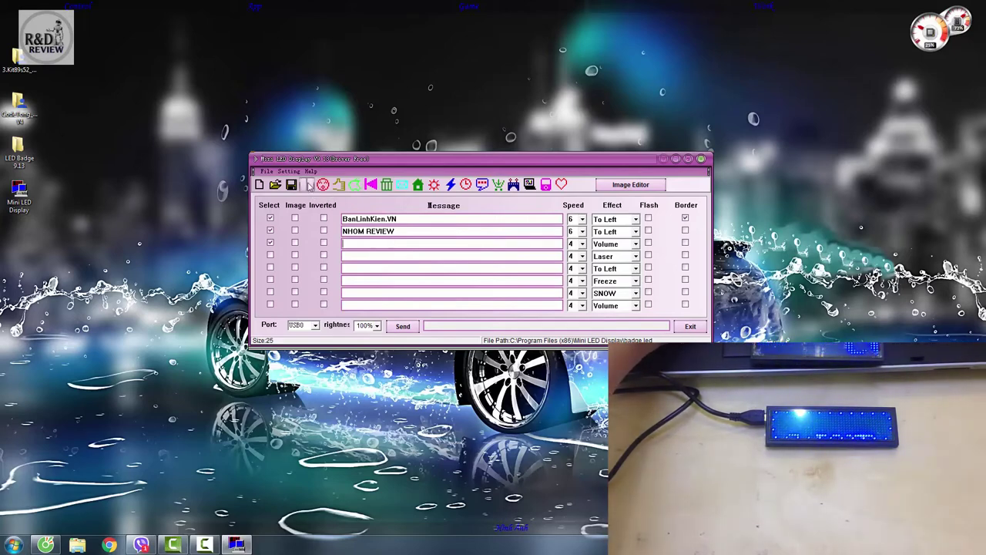
{"action": "left_click", "coordinate": [308, 185]}
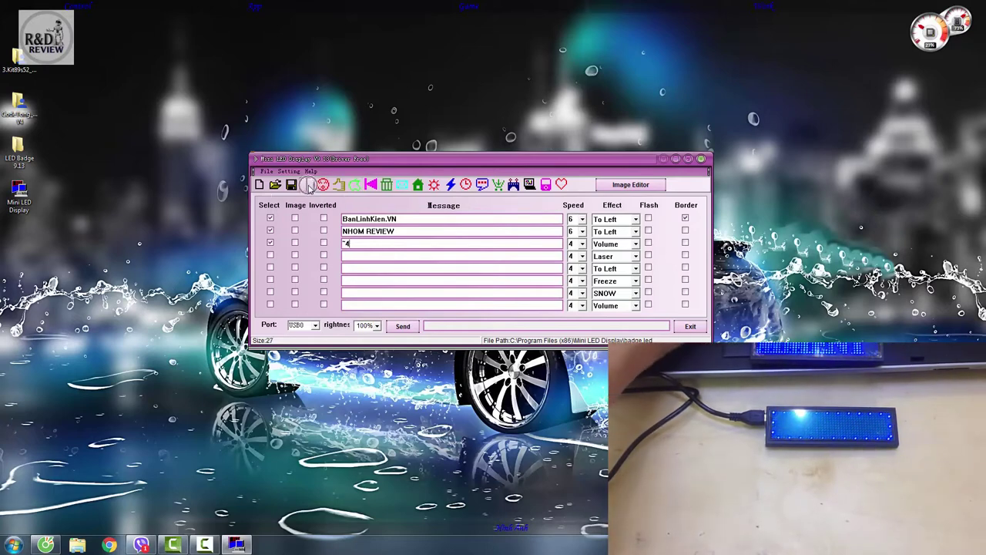
{"action": "left_click", "coordinate": [308, 185]}
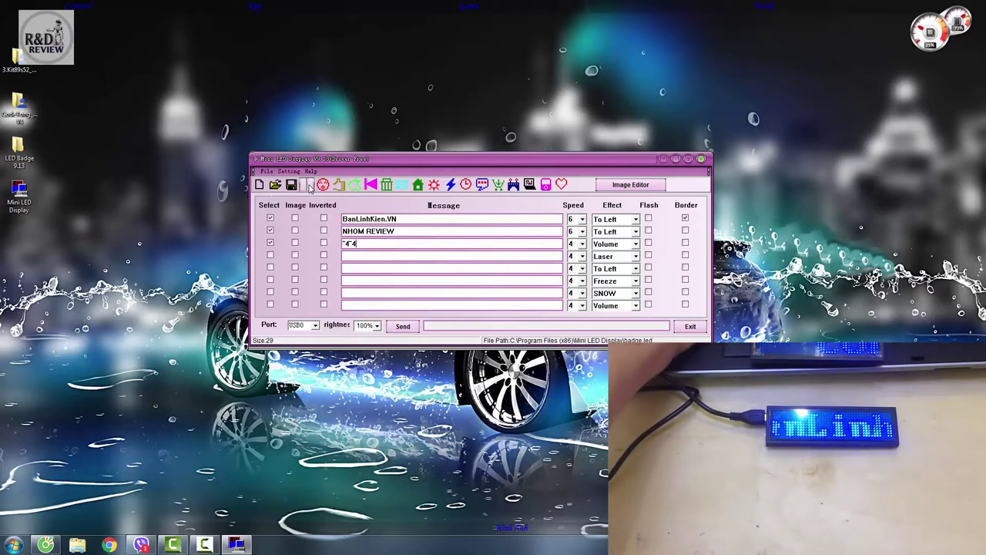
{"action": "left_click", "coordinate": [308, 185]}
{"action": "left_click", "coordinate": [307, 185]}
{"action": "left_click", "coordinate": [307, 185]}
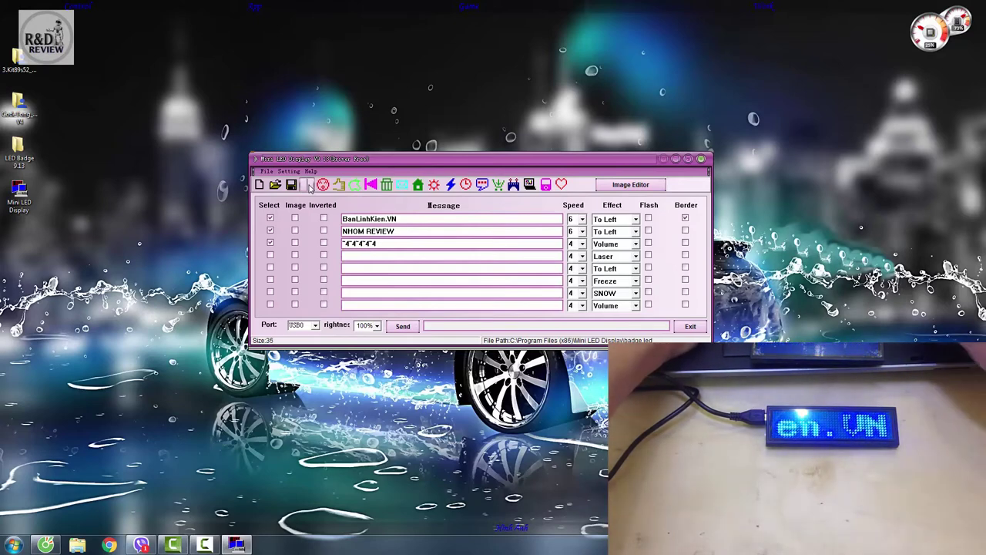
Step: Trim the third message to two leading blank symbols and add "R & D" after them
{"action": "type", "text": "R"}
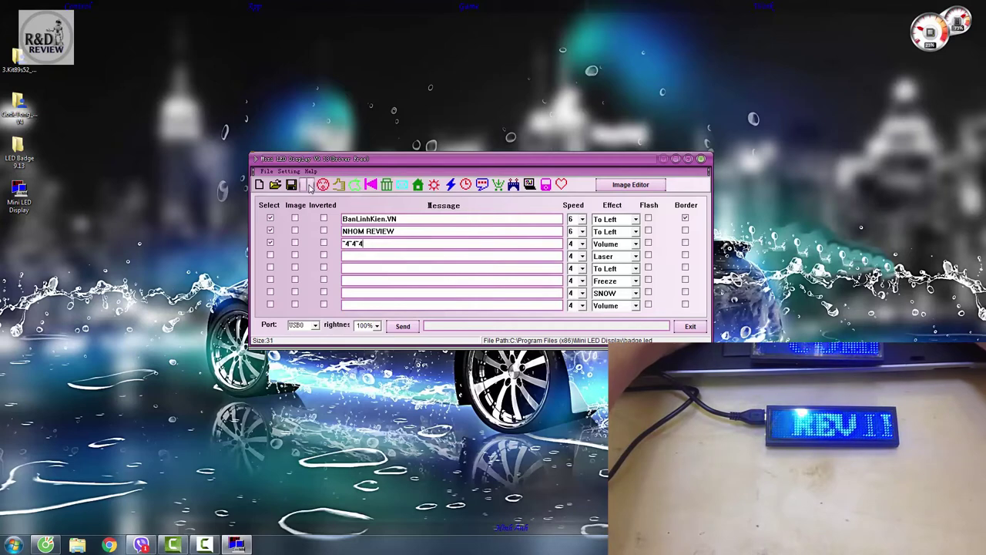
{"action": "key", "text": "BackSpace"}
{"action": "key", "text": "BackSpace"}
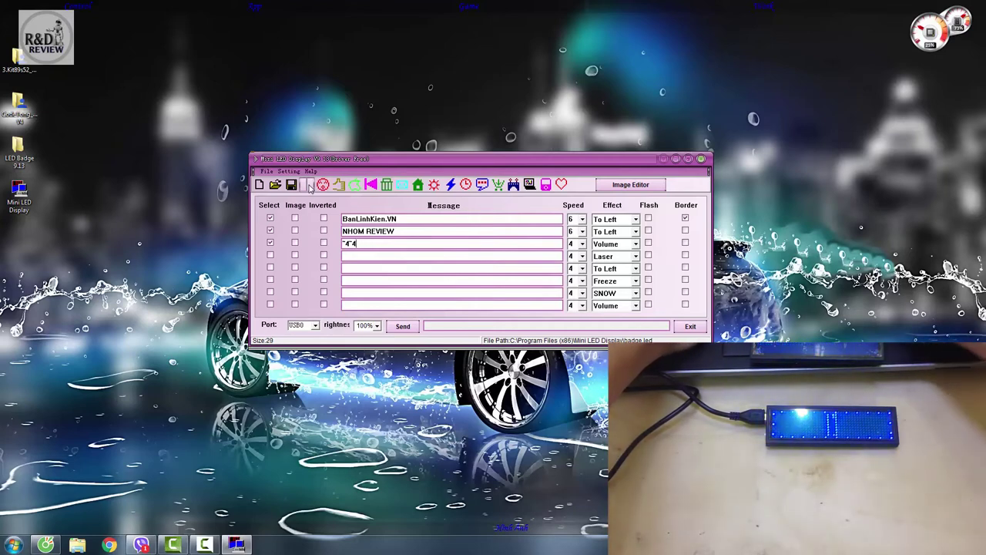
{"action": "type", "text": "R"}
{"action": "left_click", "coordinate": [307, 185]}
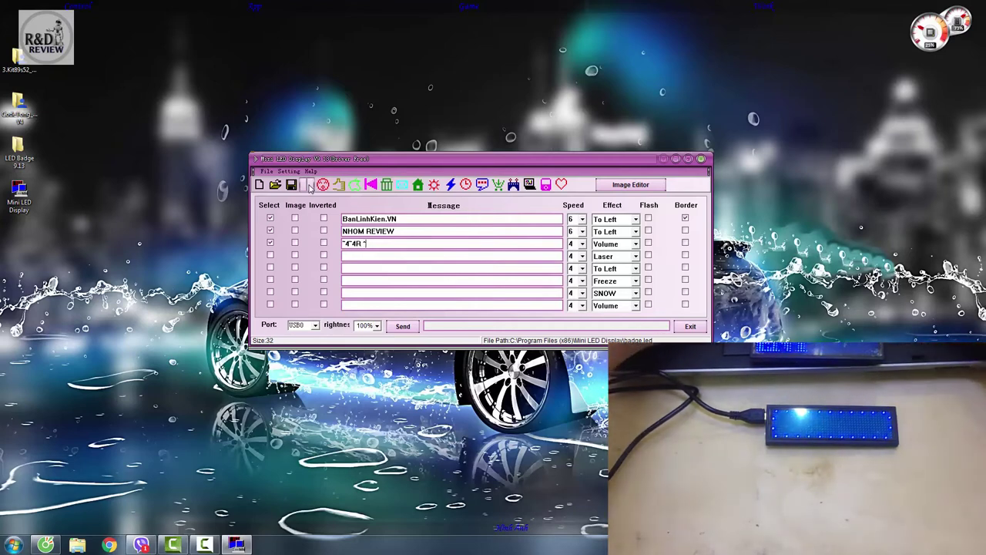
{"action": "type", "text": "D"}
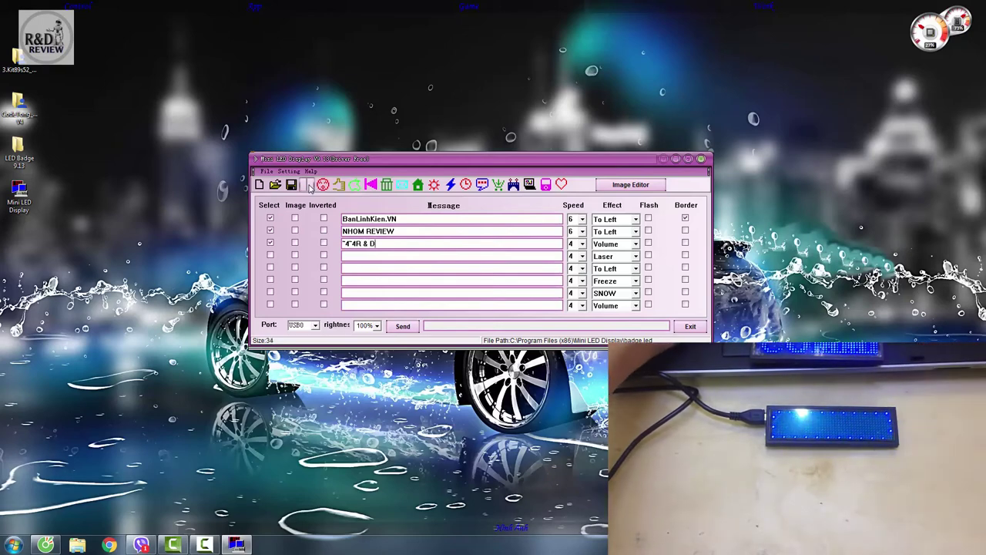
Step: Set the third message's effect to SNOW and speed to 3, and turn on its border
{"action": "left_click", "coordinate": [635, 244]}
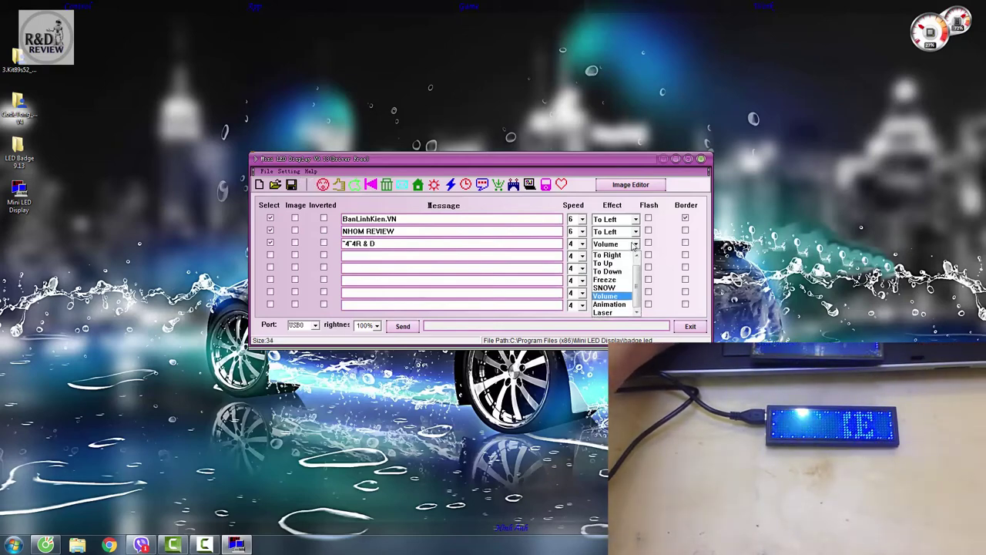
{"action": "left_click", "coordinate": [616, 289]}
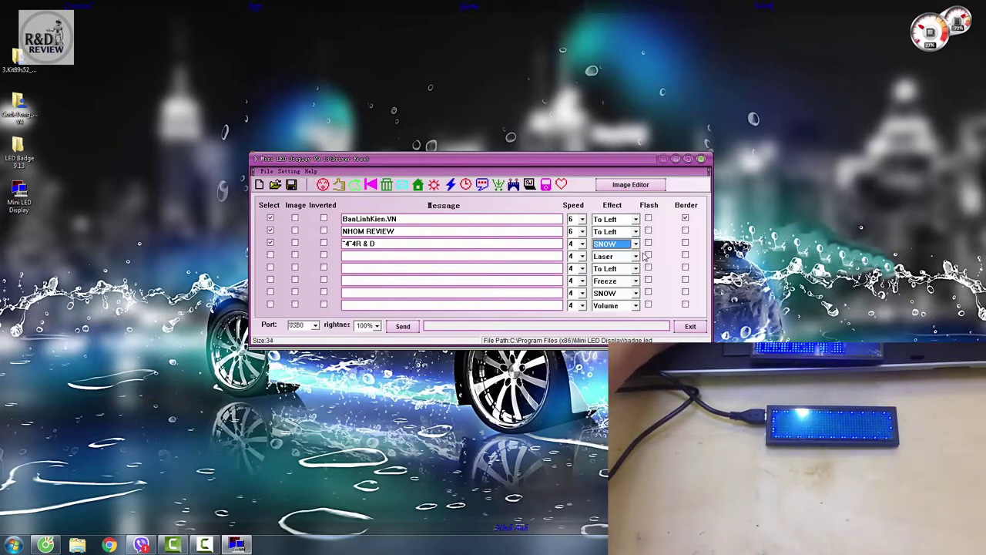
{"action": "left_click", "coordinate": [686, 243]}
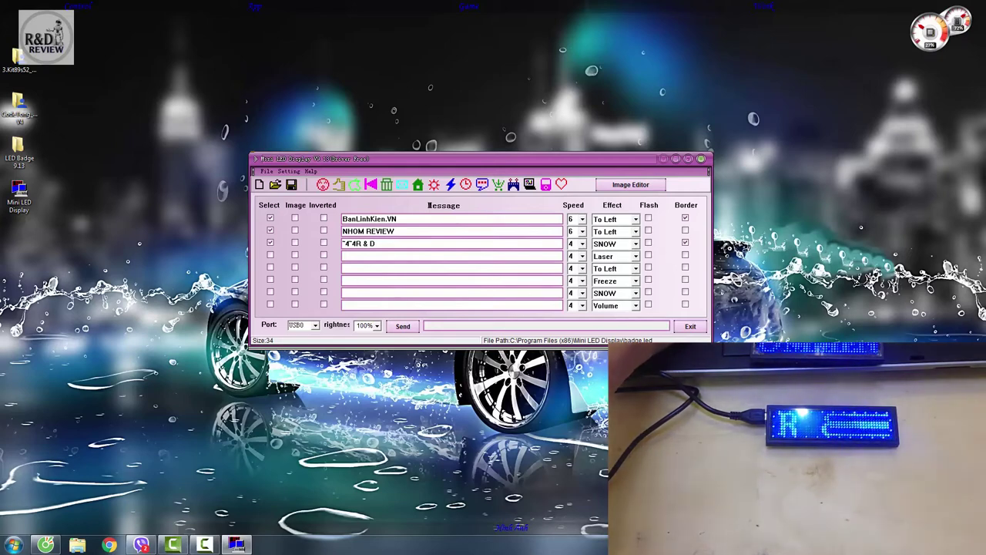
{"action": "left_click", "coordinate": [583, 245]}
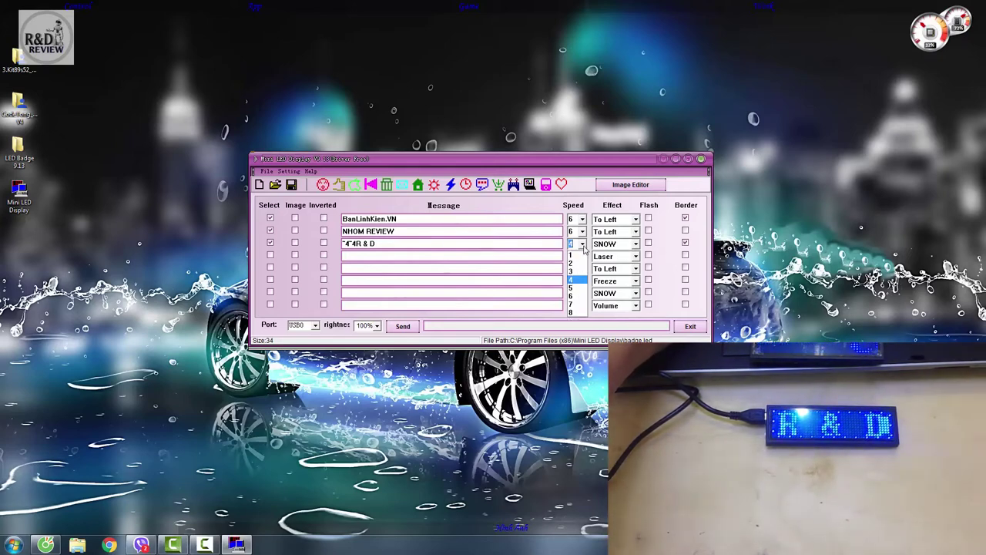
{"action": "left_click", "coordinate": [577, 274]}
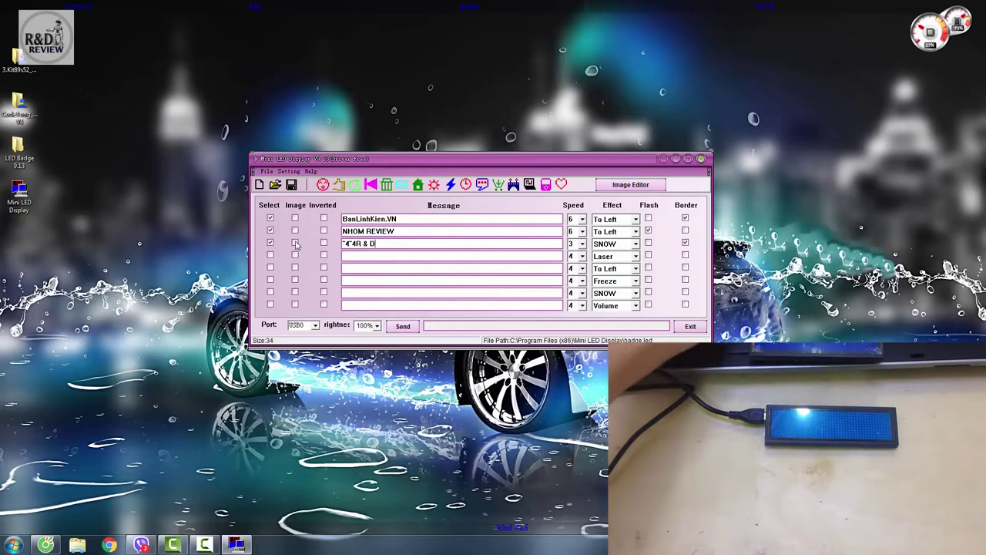
Step: Switch the third message to image mode and open its picture selection, dismissing it without choosing a file
{"action": "left_click", "coordinate": [295, 243]}
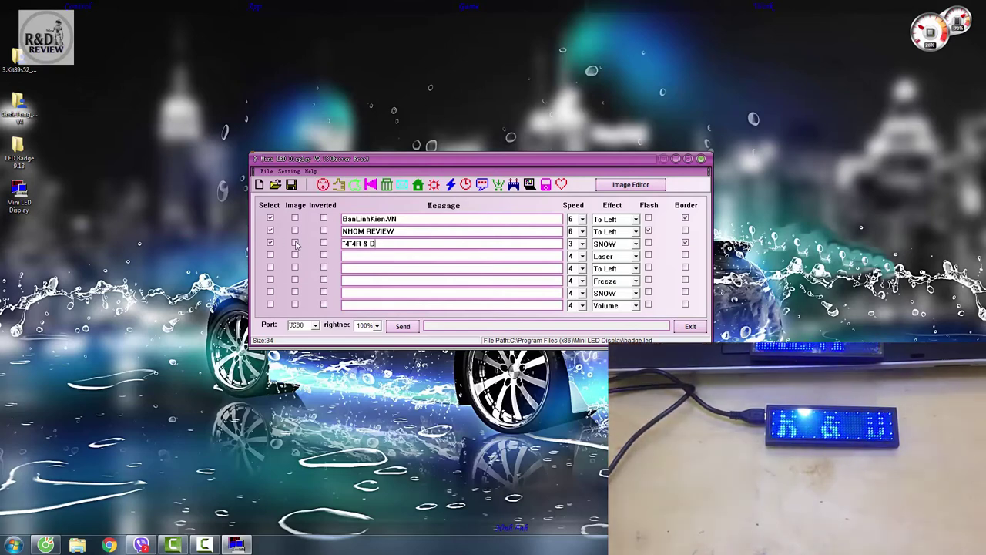
{"action": "left_click", "coordinate": [379, 244]}
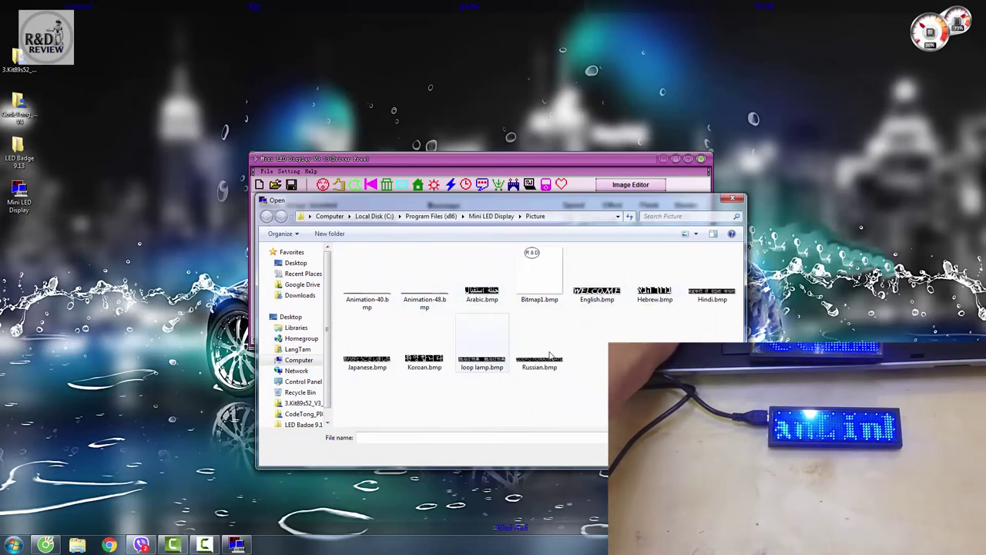
{"action": "left_click", "coordinate": [732, 198]}
Step: Review the pixel and spacing options, moving their dialog over the message list, and accept them as they are
{"action": "left_click", "coordinate": [289, 171]}
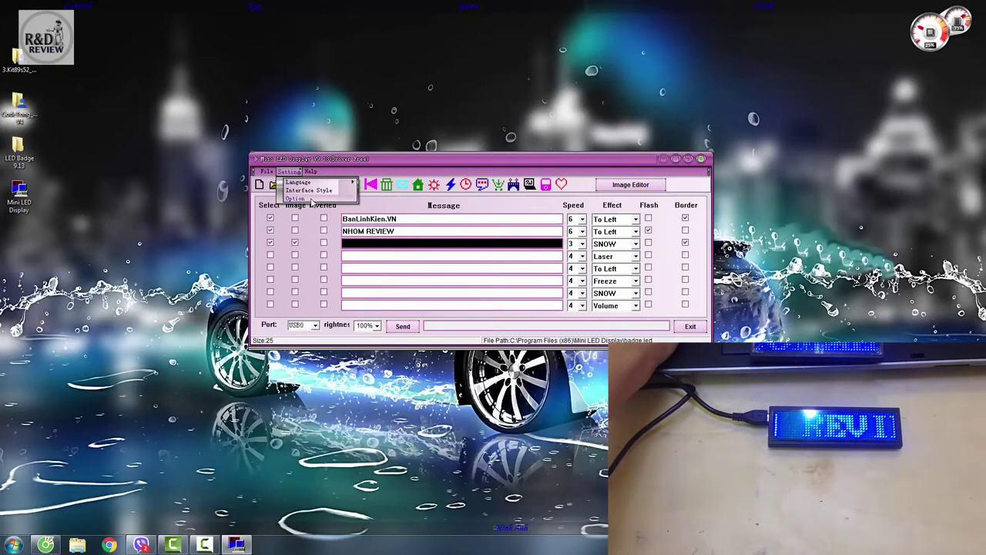
{"action": "left_click", "coordinate": [316, 198]}
{"action": "left_click_drag", "start_coordinate": [196, 146], "coordinate": [442, 212]}
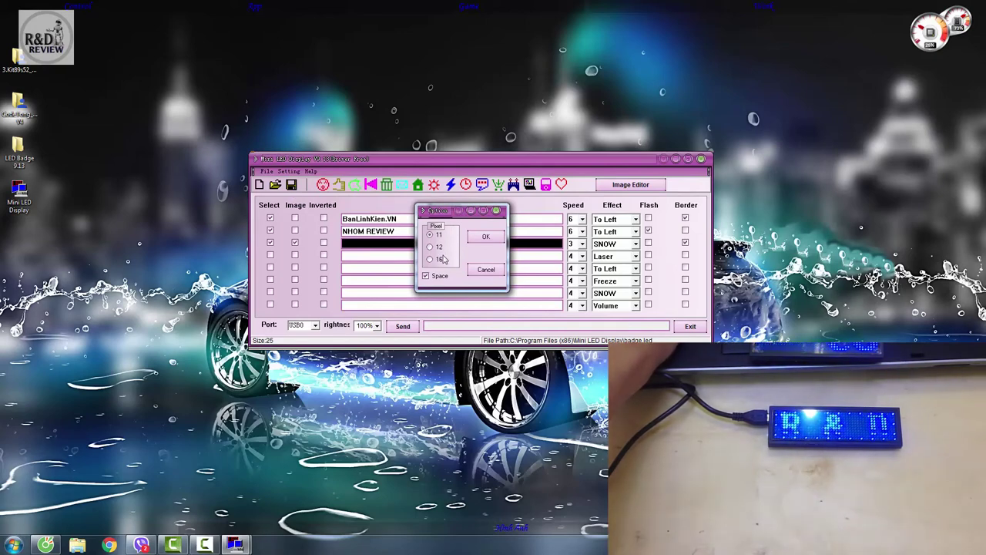
{"action": "left_click", "coordinate": [485, 237]}
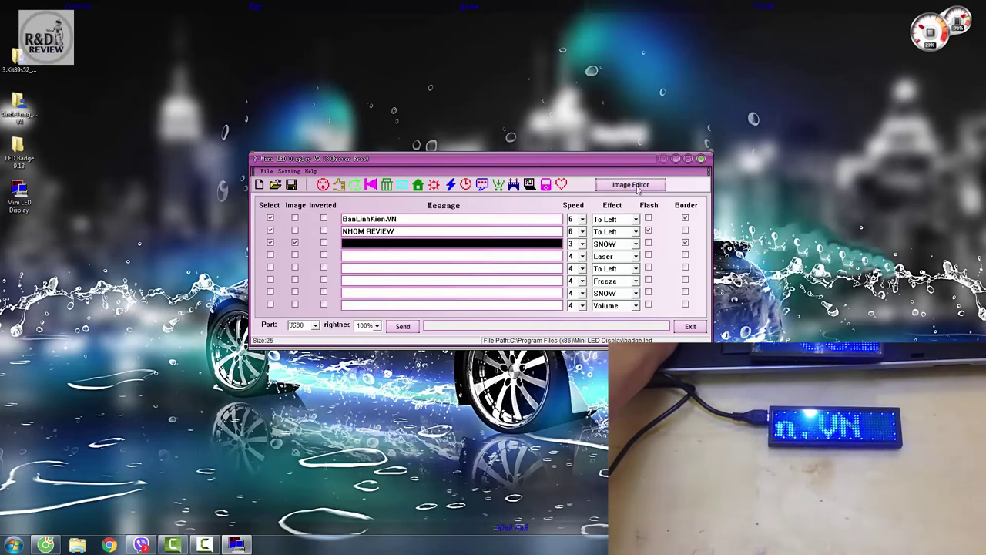
Step: Create a new 100 × 100 monochrome (2 colors) bitmap in the Image Editor
{"action": "left_click", "coordinate": [631, 184]}
{"action": "left_click", "coordinate": [51, 59]}
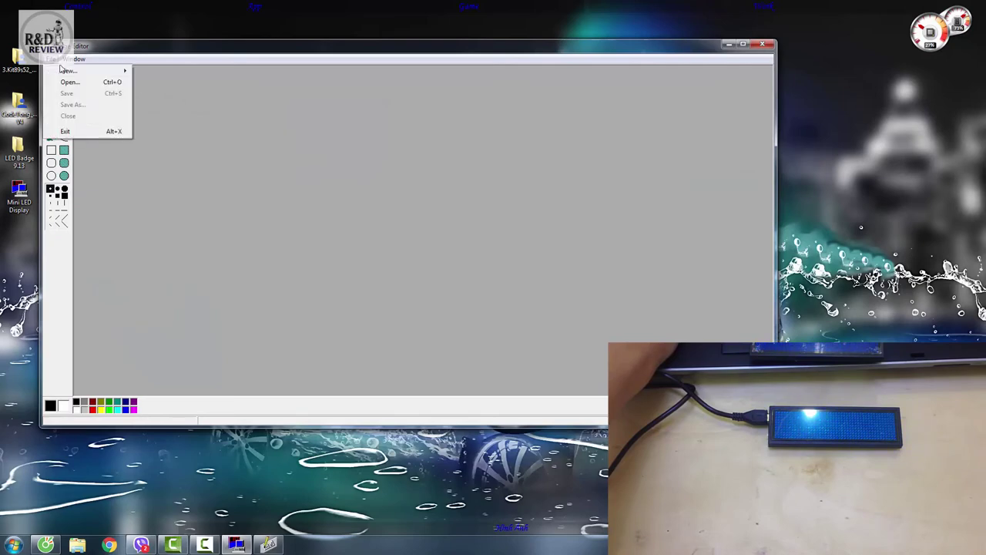
{"action": "mouse_move", "coordinate": [67, 72]}
{"action": "left_click", "coordinate": [177, 69]}
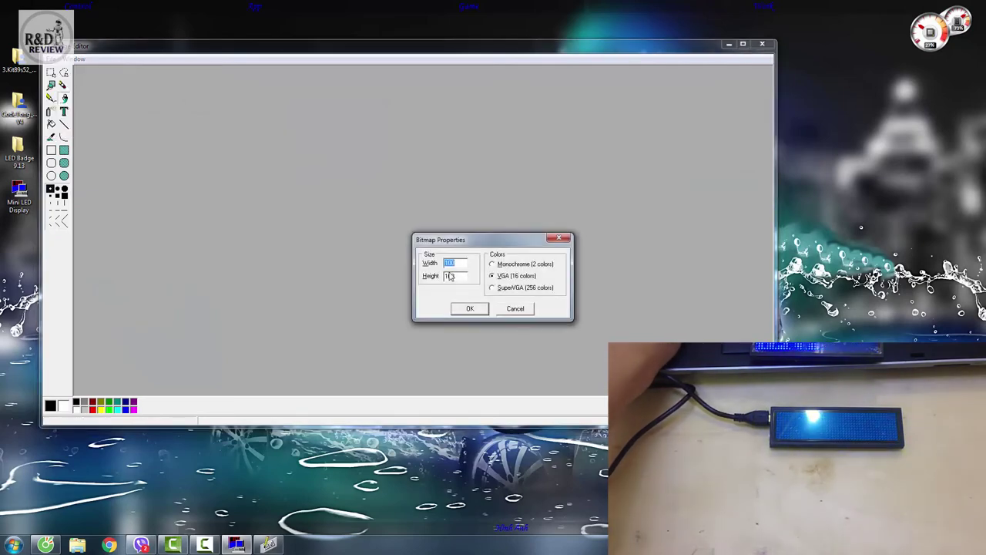
{"action": "left_click", "coordinate": [493, 265]}
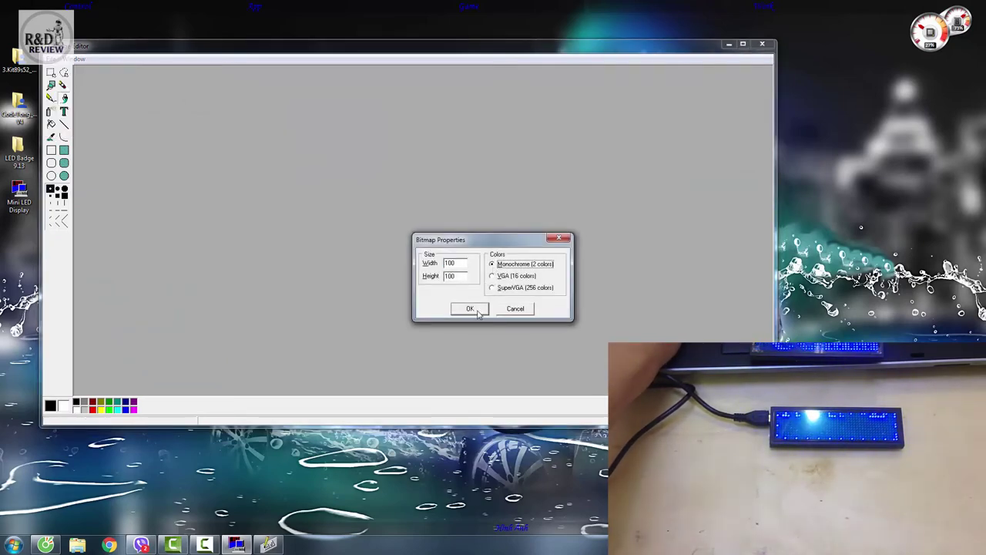
{"action": "left_click", "coordinate": [470, 309]}
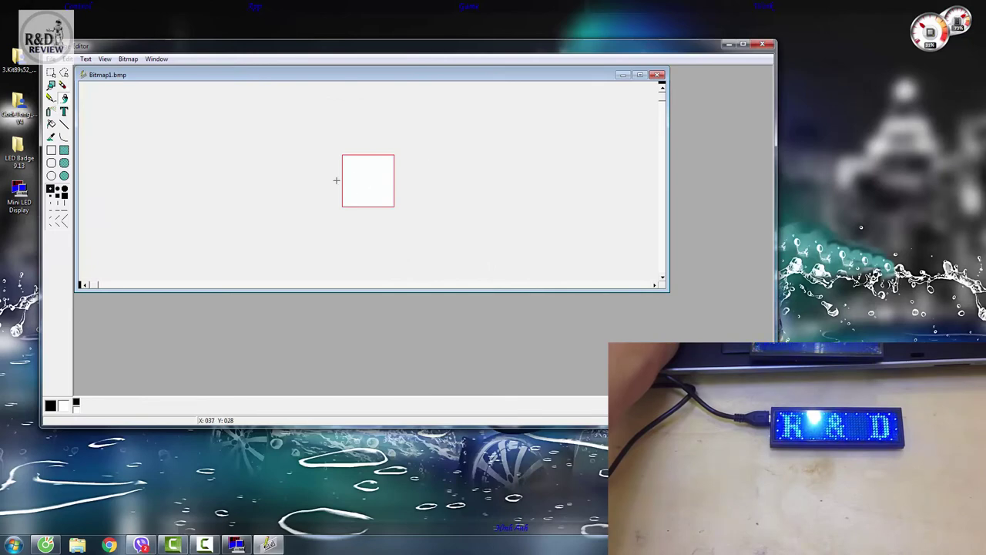
Step: Scribble freehand across the new bitmap, discard it without saving and close the Image Editor
{"action": "mouse_move", "coordinate": [373, 177]}
{"action": "left_mouse_down"}
{"action": "mouse_move", "coordinate": [376, 185]}
{"action": "mouse_move", "coordinate": [379, 173]}
{"action": "mouse_move", "coordinate": [347, 199]}
{"action": "mouse_move", "coordinate": [362, 185]}
{"action": "mouse_move", "coordinate": [370, 192]}
{"action": "left_mouse_up"}
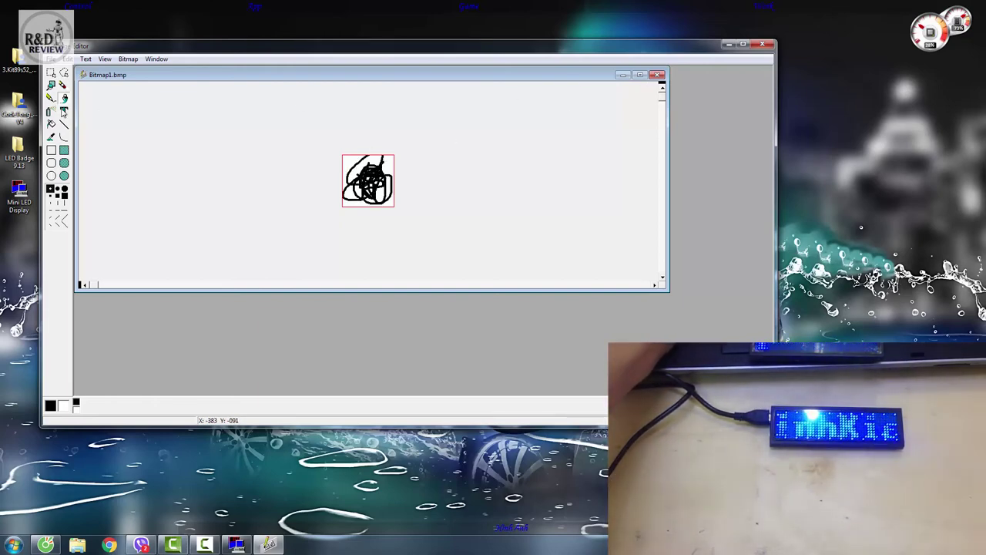
{"action": "left_click", "coordinate": [657, 75]}
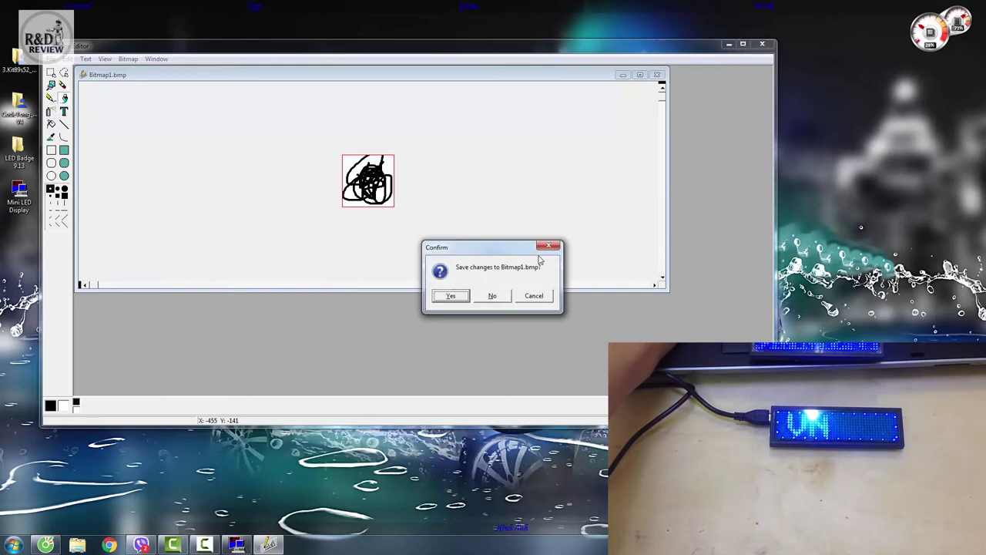
{"action": "left_click", "coordinate": [497, 300]}
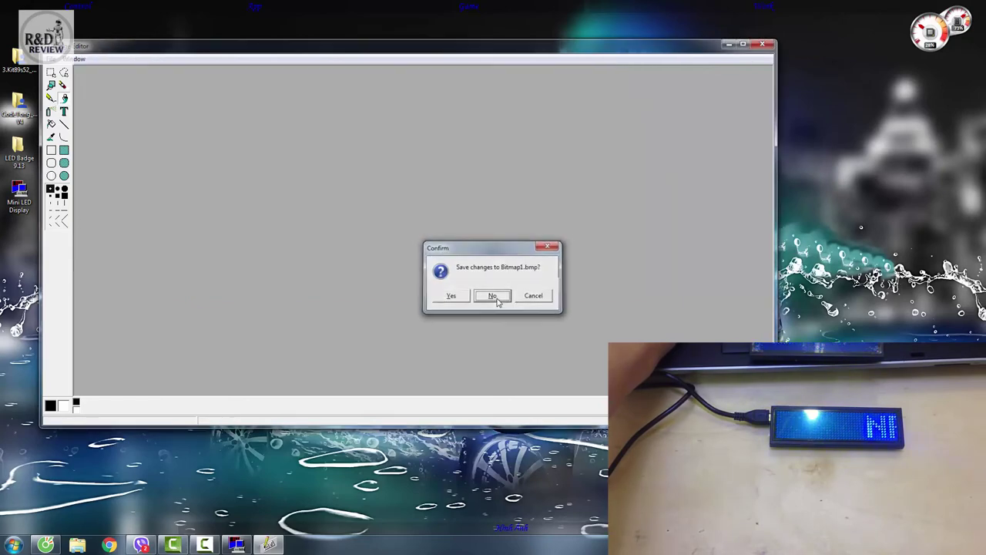
{"action": "left_click", "coordinate": [763, 45]}
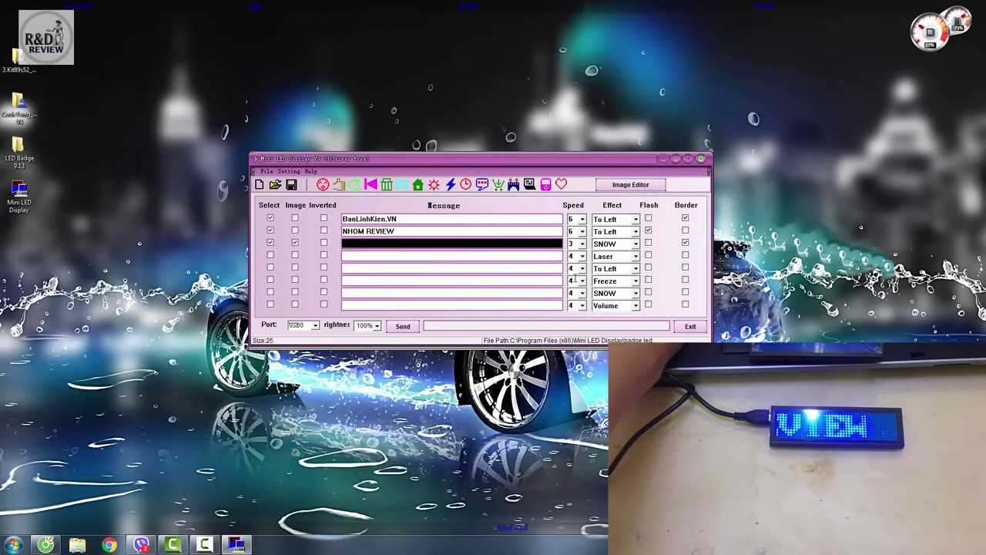